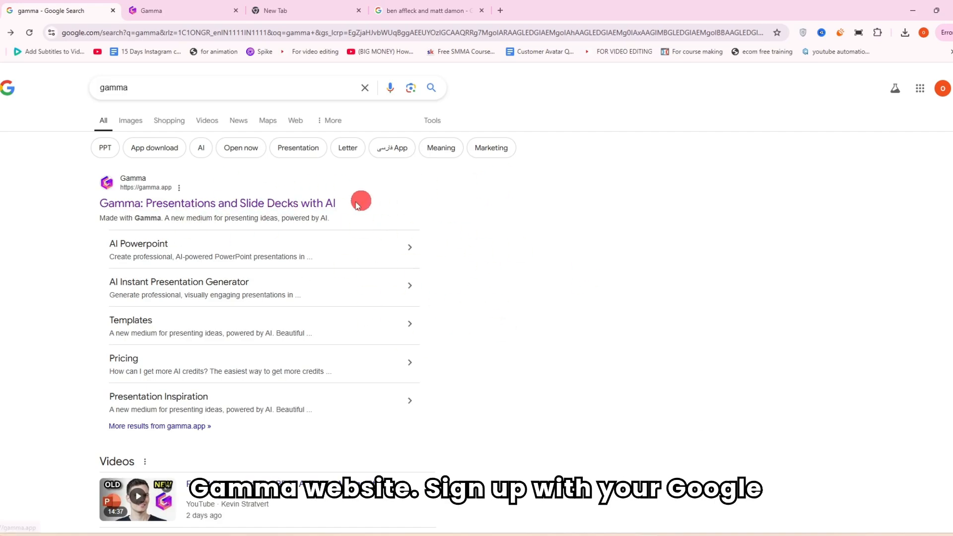
Switch to Gamma and generate an AI presentation outline from the prompt "INTERSTELLAR".
click(144, 8)
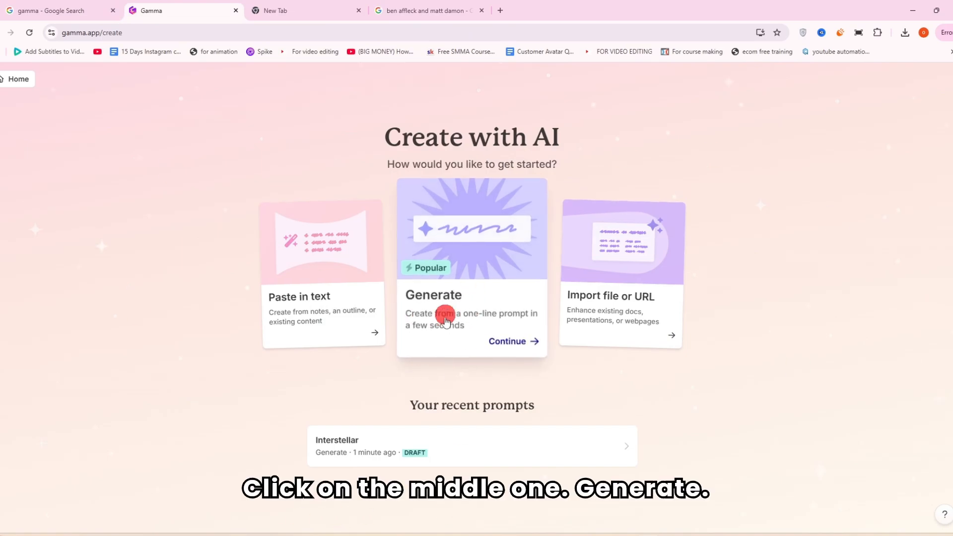
click(468, 320)
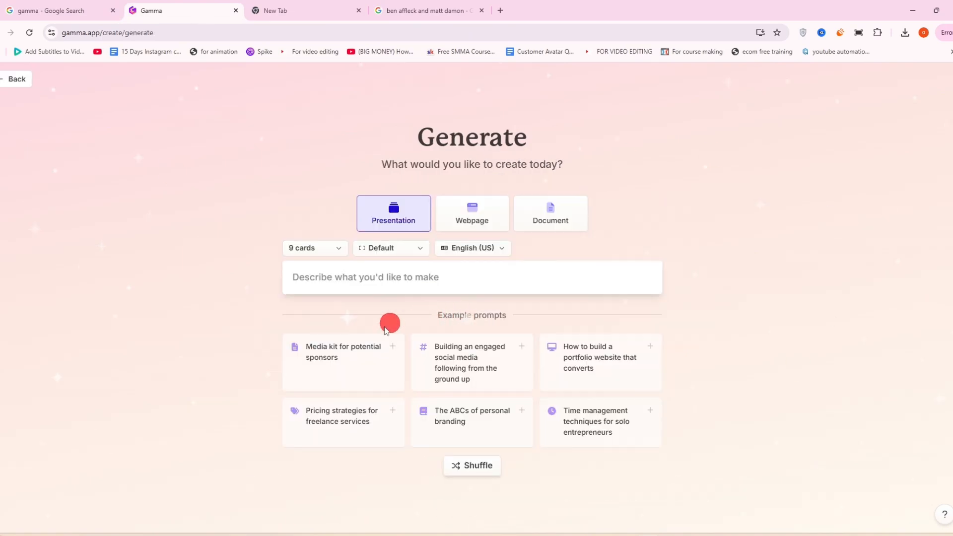
click(411, 278)
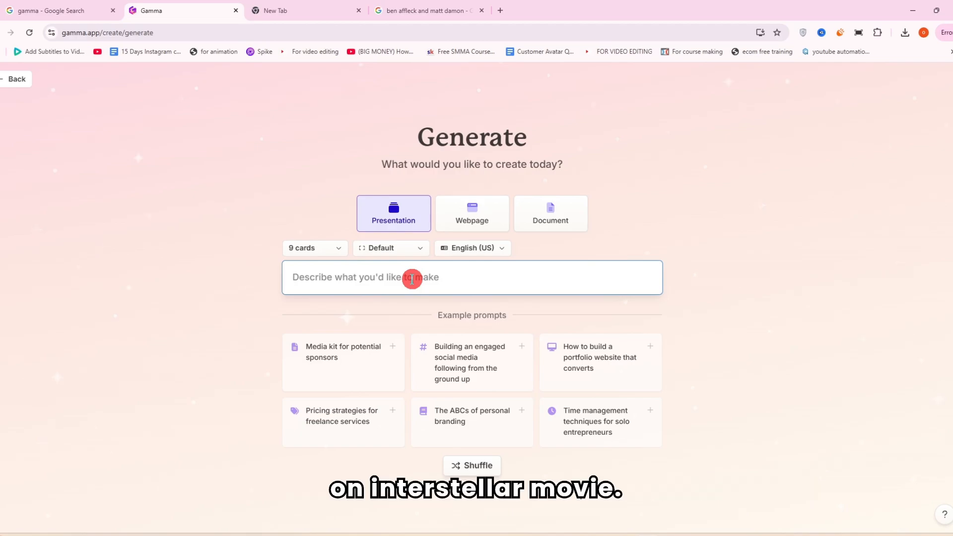
text(INTERSTELLAR)
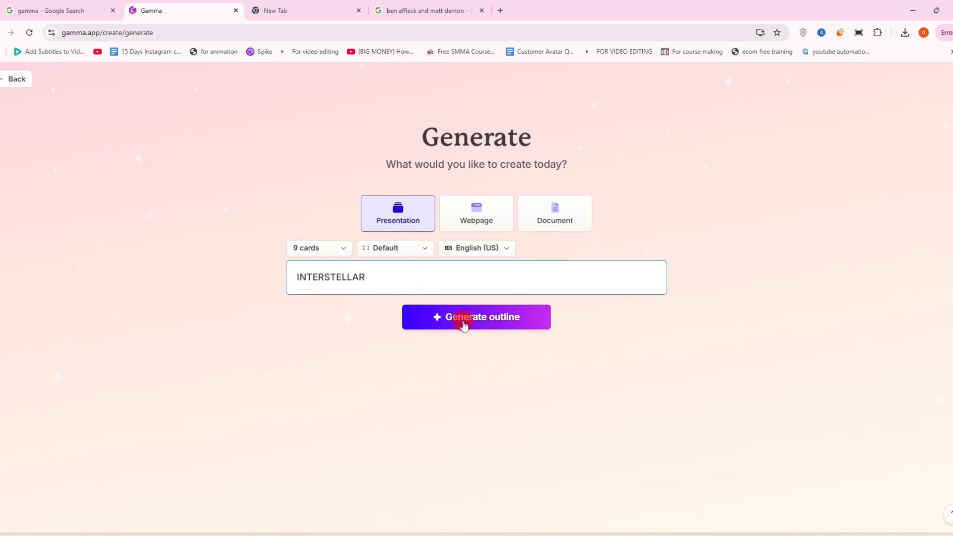
click(464, 323)
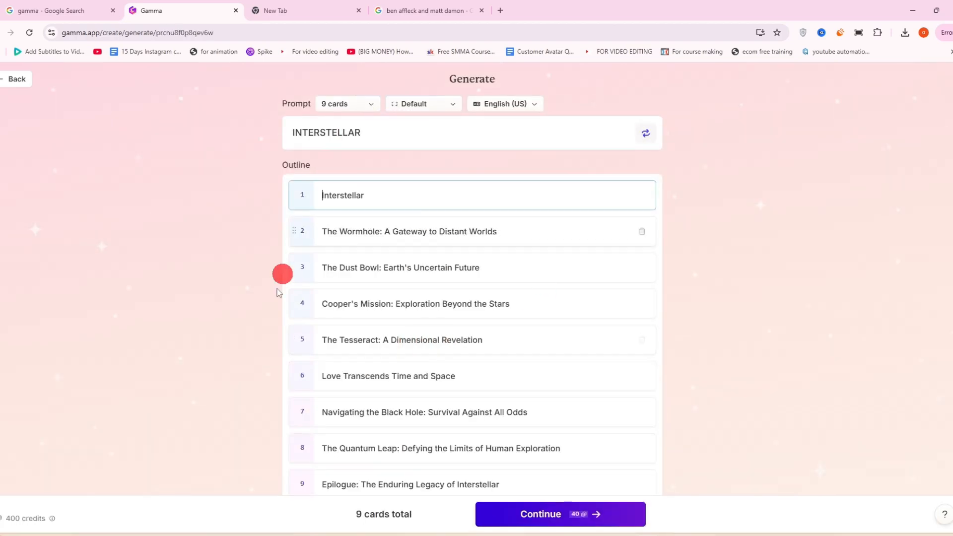
Look over the outline and set the image style for the AI images to "FUTURISTIC".
scroll(511, 261, down, 3)
scroll(438, 277, up, 2)
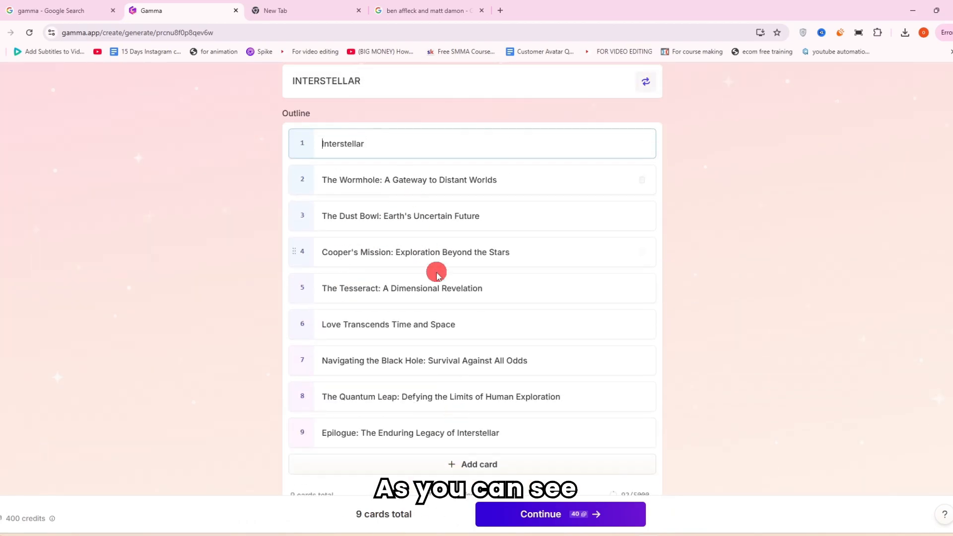
scroll(438, 277, up, 1)
scroll(440, 268, down, 6)
scroll(440, 268, up, 1)
click(491, 400)
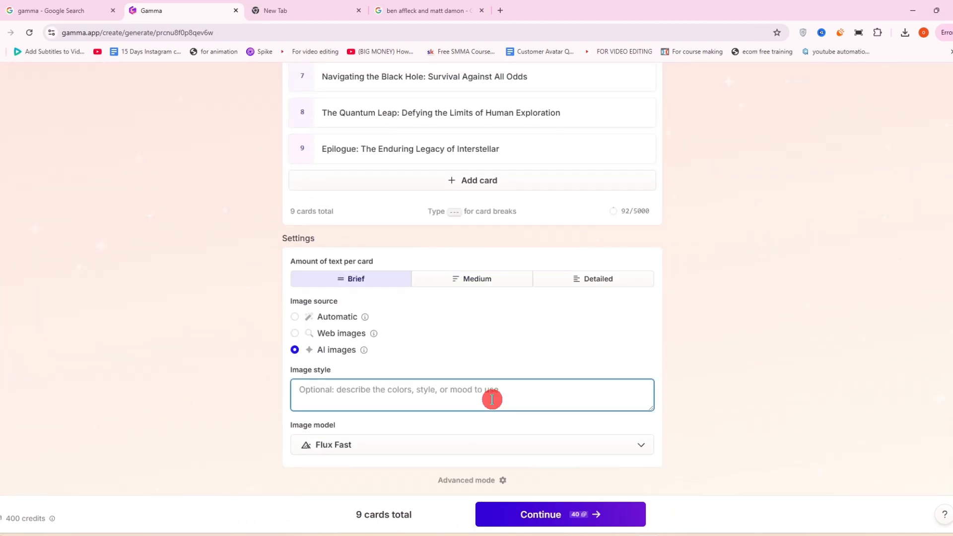
text(FUTURISTIC)
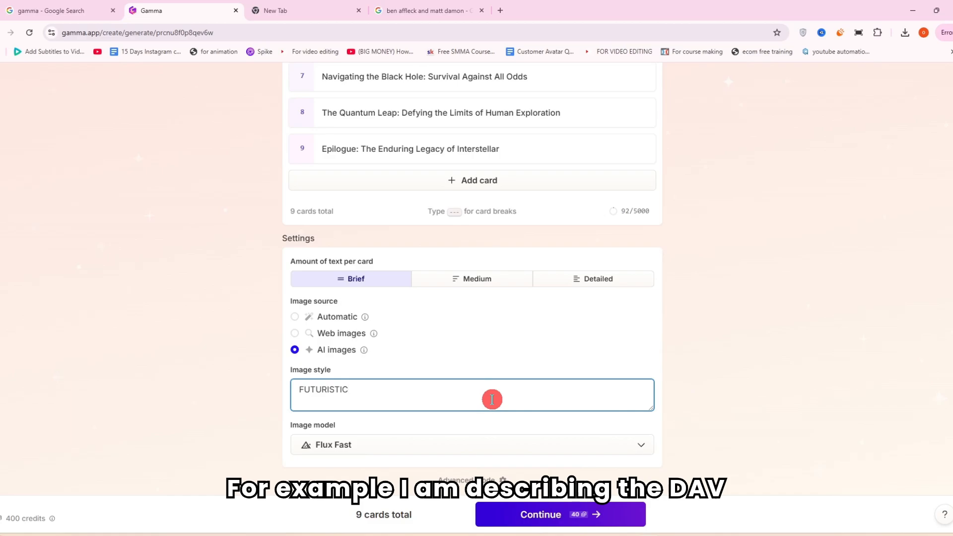
click(157, 304)
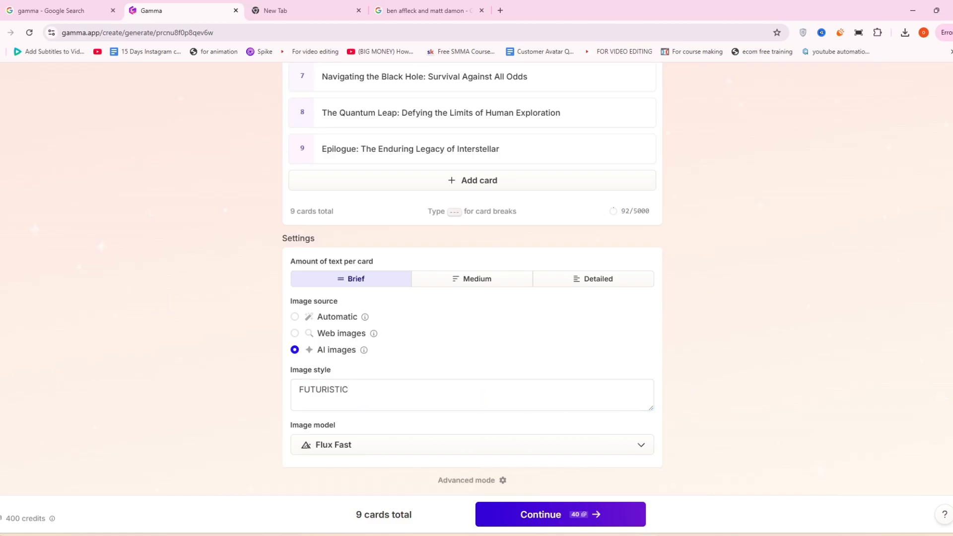
Delete the ninth card, "Epilogue: The Enduring Legacy of Interstellar", from the outline.
scroll(471, 283, up, 5)
scroll(620, 200, up, 2)
scroll(620, 200, down, 2)
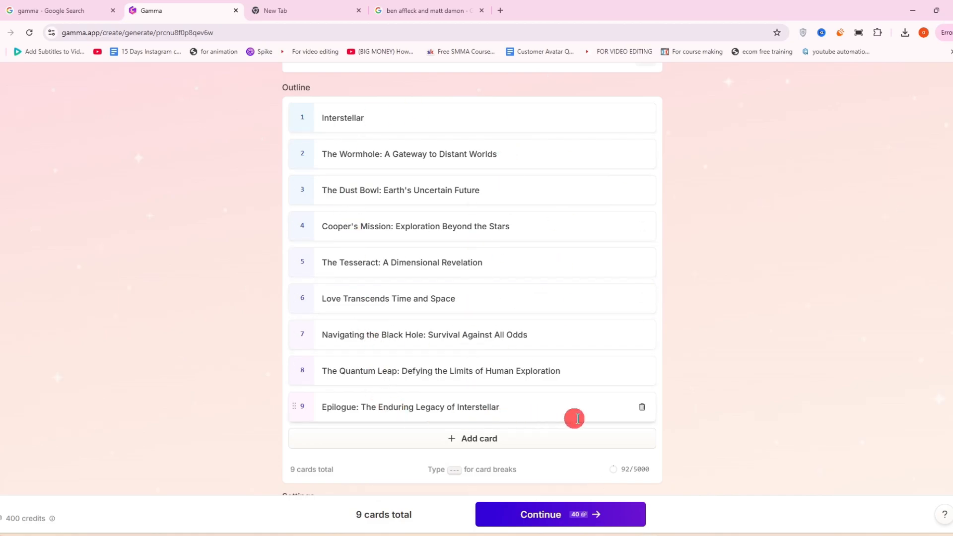
click(642, 407)
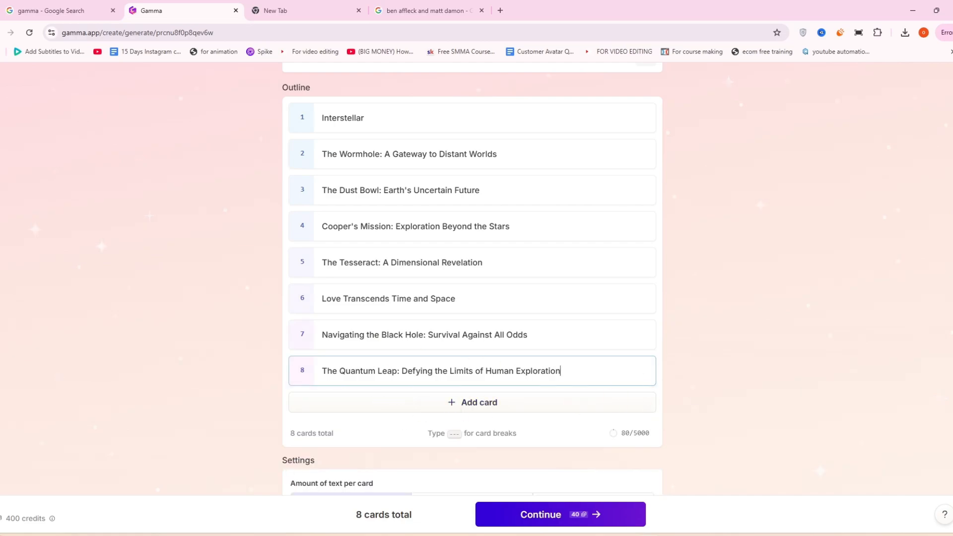
Switch to advanced mode and set the text's audience to Creatives and its tone to Inspirational.
scroll(472, 278, down, 4)
scroll(471, 277, down, 2)
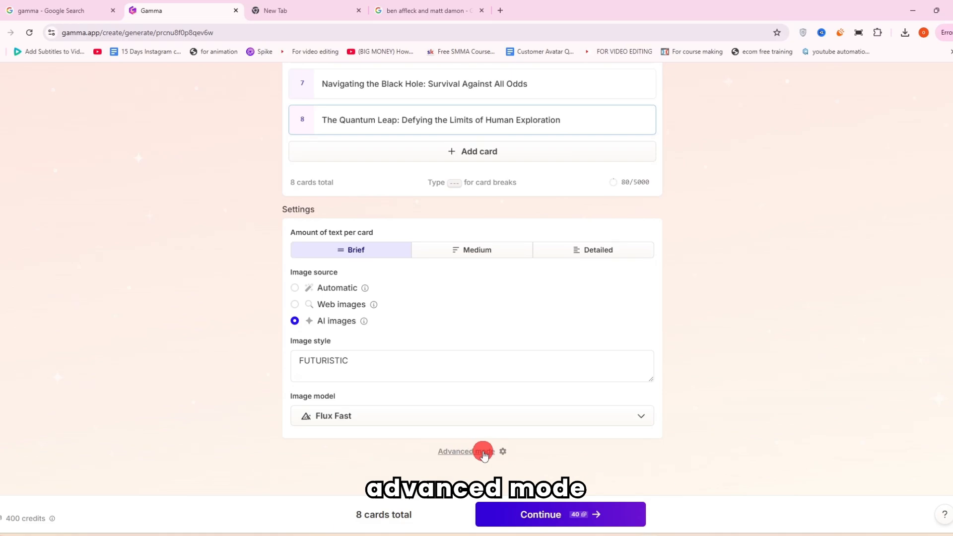
click(481, 452)
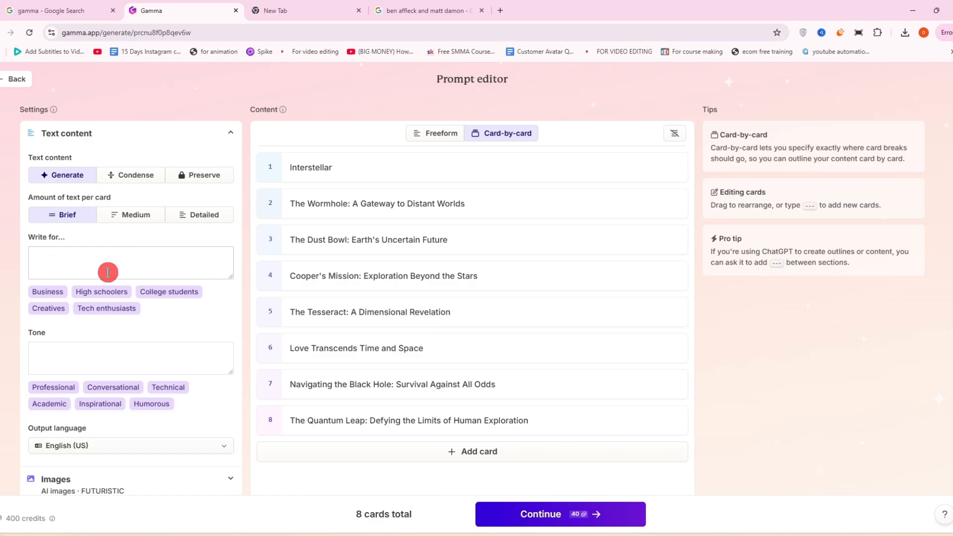
click(41, 310)
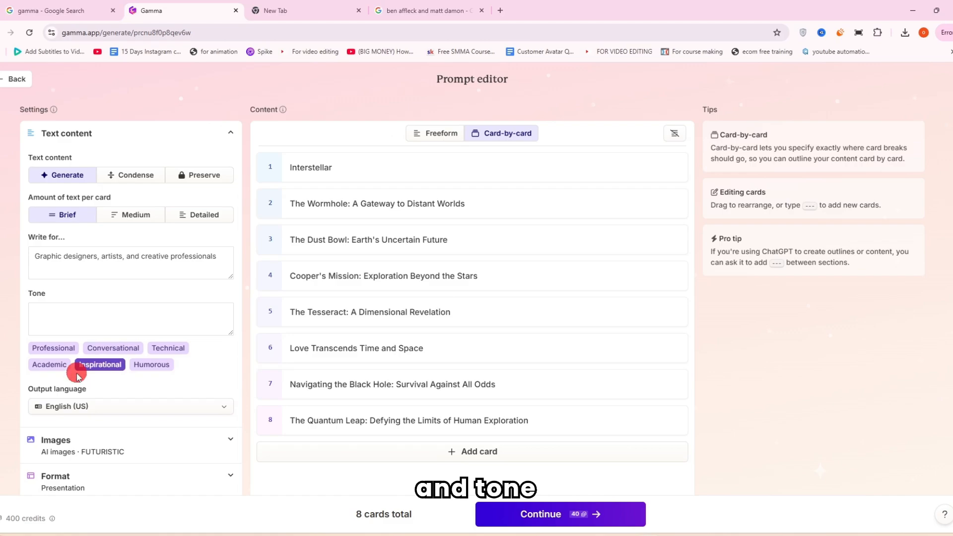
click(100, 370)
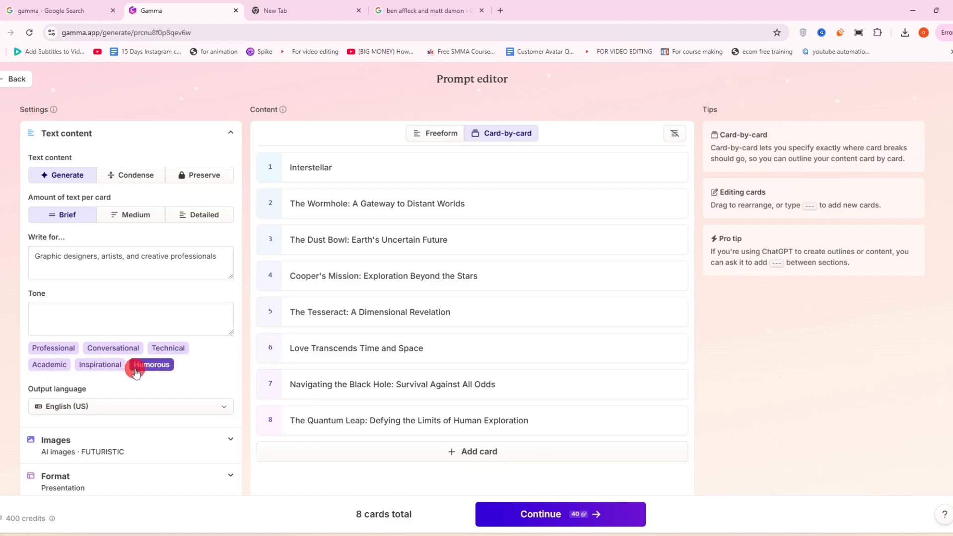
click(100, 366)
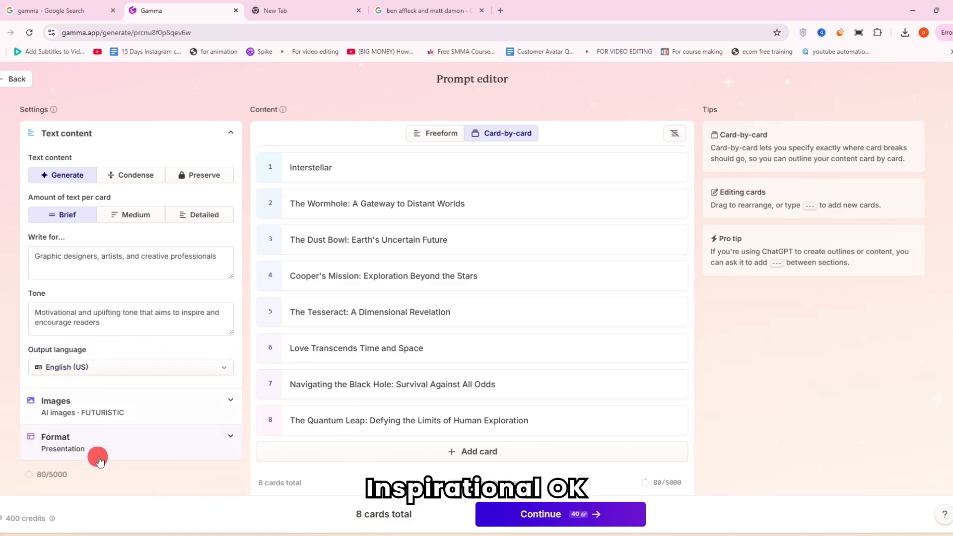
Check the format and image settings, and continue to the theme selection.
click(227, 439)
click(226, 437)
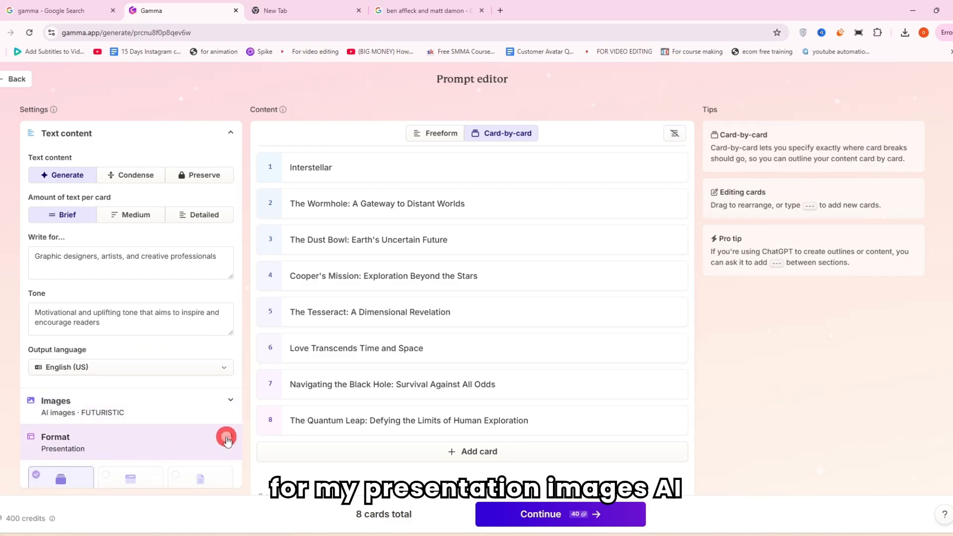
click(228, 409)
click(228, 406)
click(369, 357)
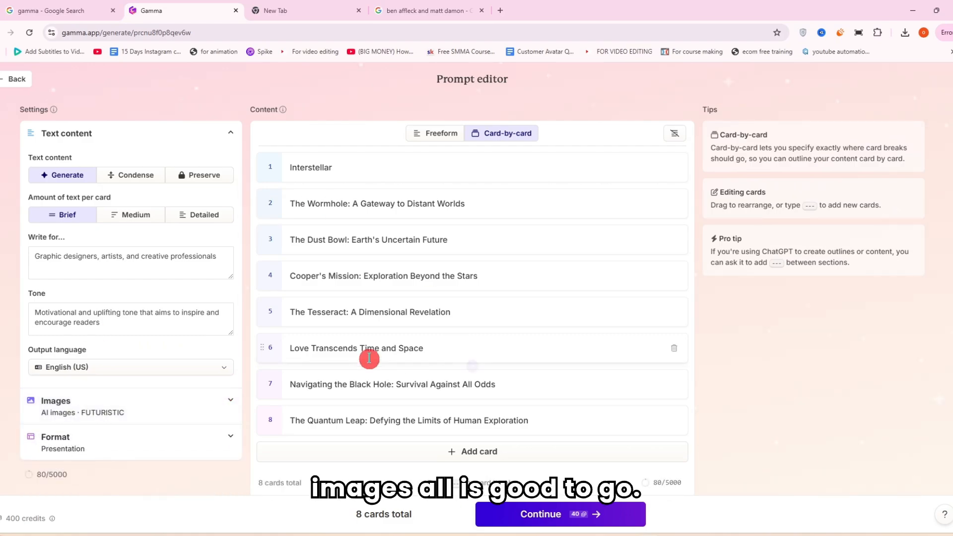
scroll(407, 368, down, 1)
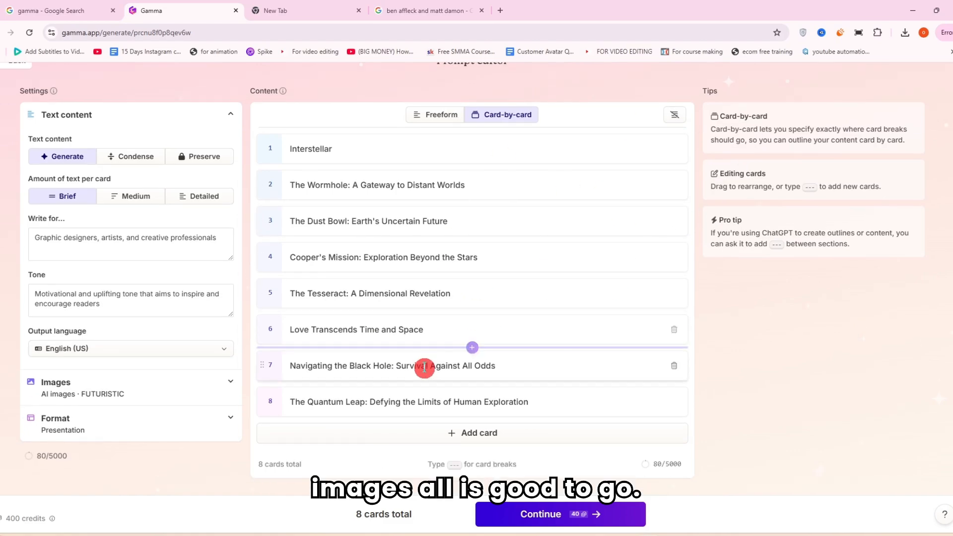
click(584, 521)
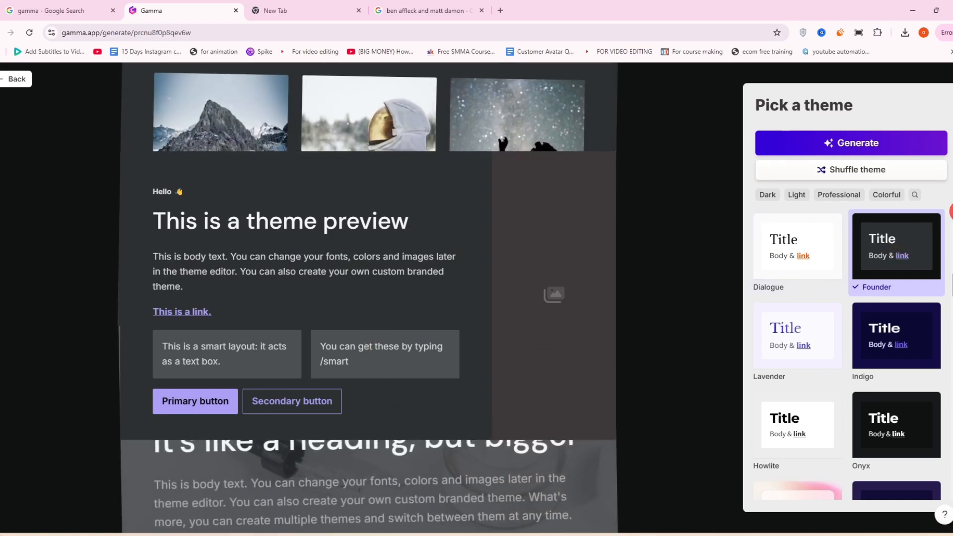
Browse the available themes and try the Sanguine theme on the preview.
scroll(895, 248, down, 1)
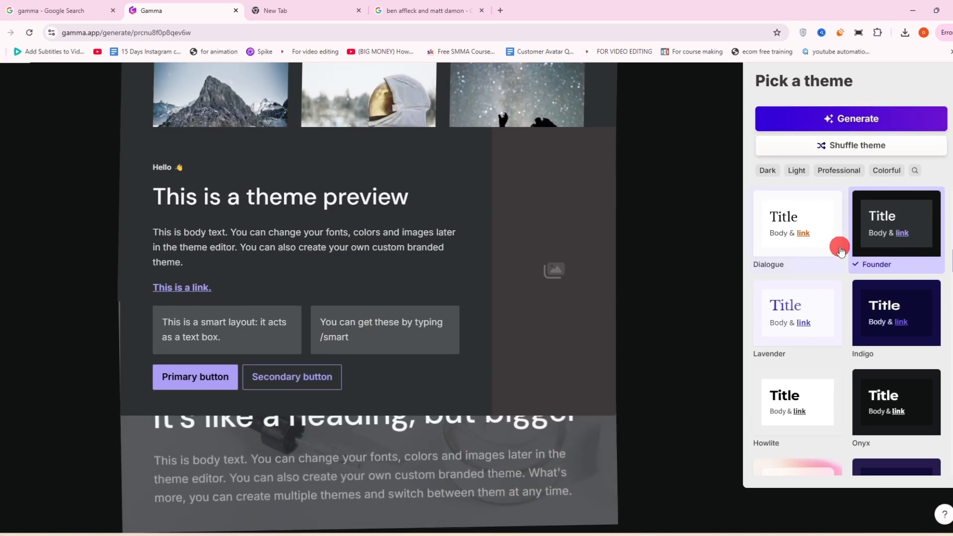
scroll(840, 270, down, 2)
scroll(840, 270, down, 3)
scroll(840, 270, up, 5)
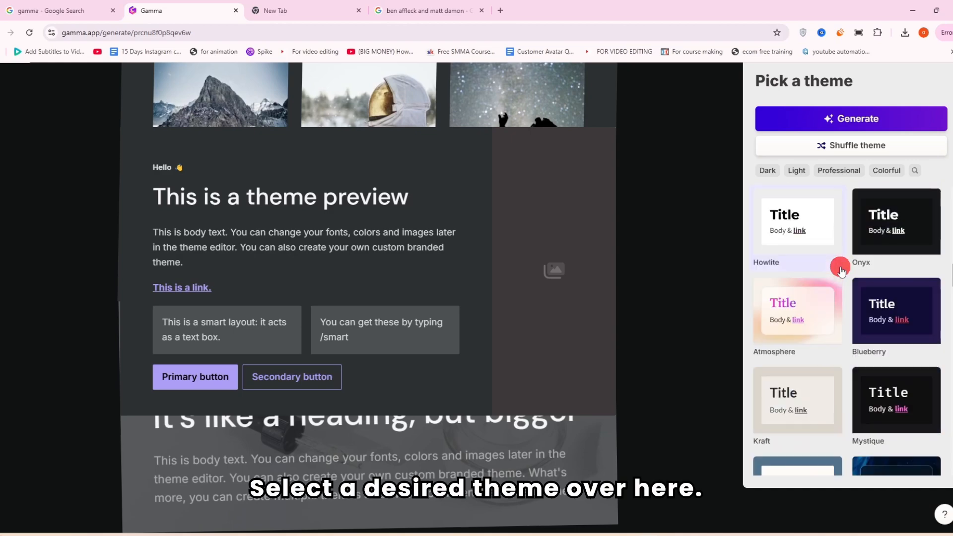
scroll(840, 270, down, 7)
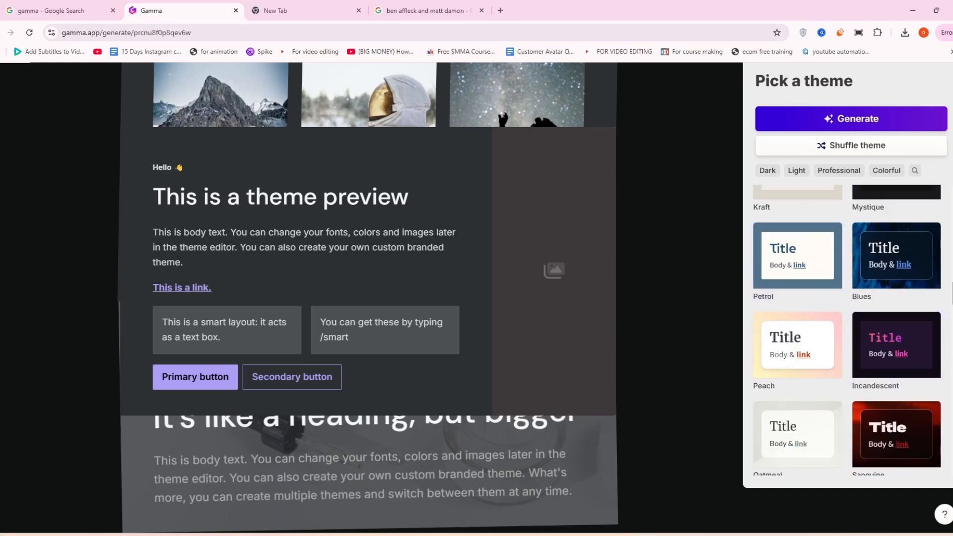
scroll(476, 298, up, 1)
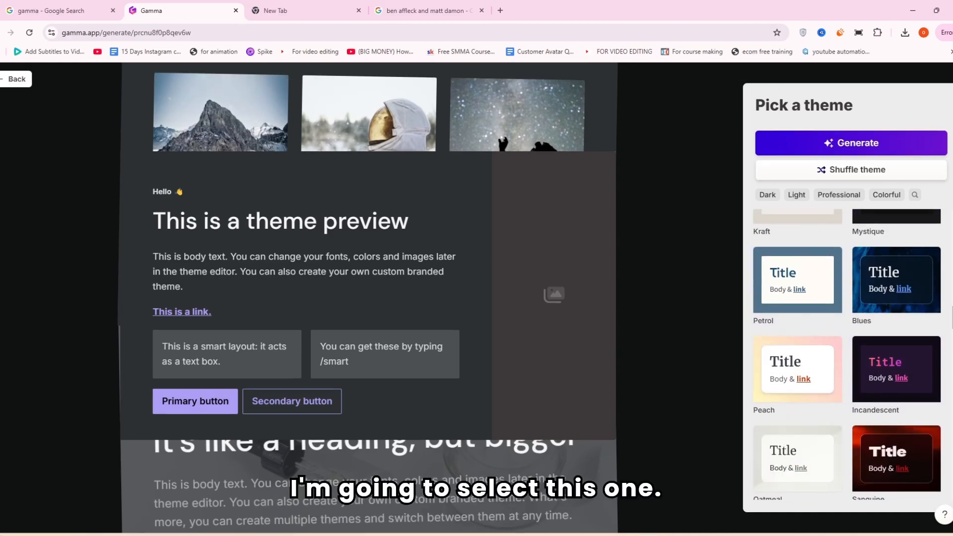
click(909, 451)
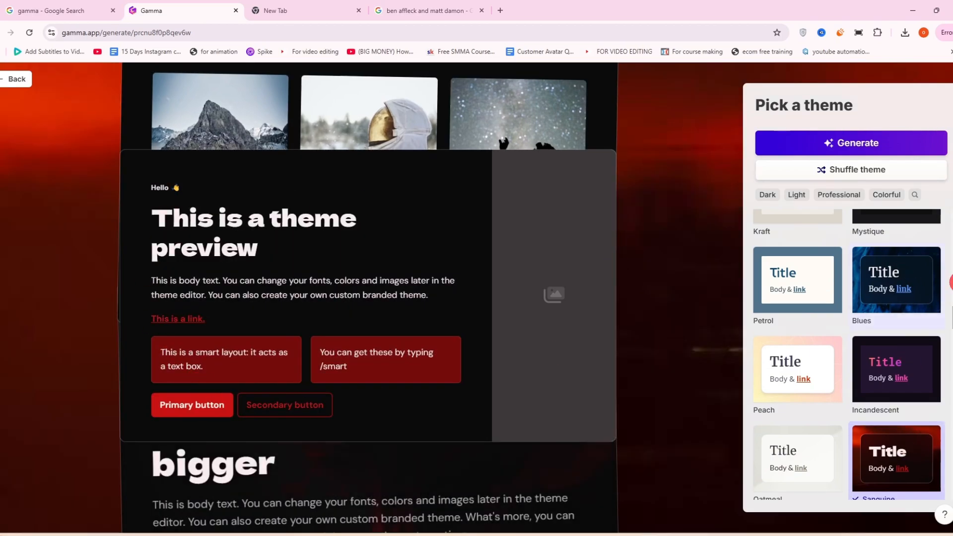
Choose the Blues theme and generate the presentation.
scroll(950, 320, up, 5)
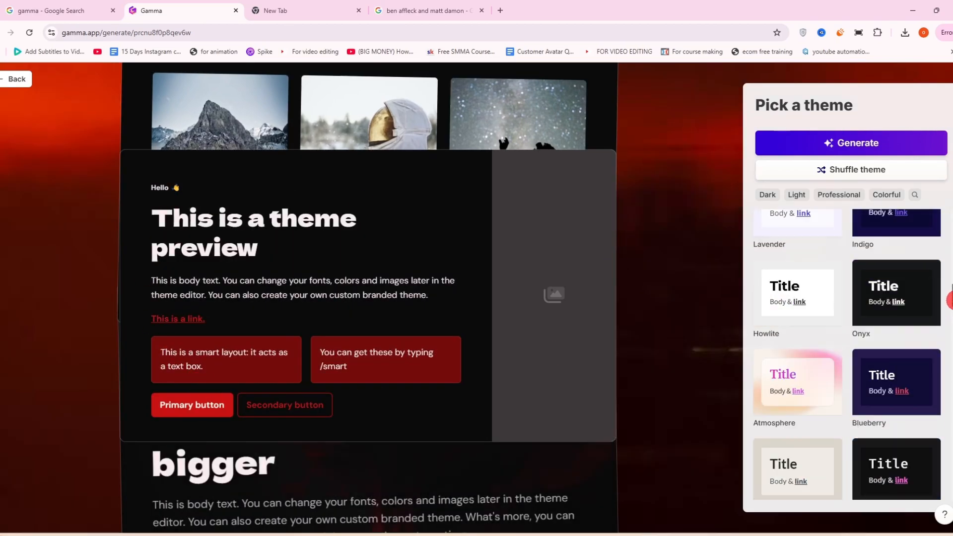
scroll(949, 297, down, 7)
scroll(949, 347, up, 6)
scroll(949, 332, down, 9)
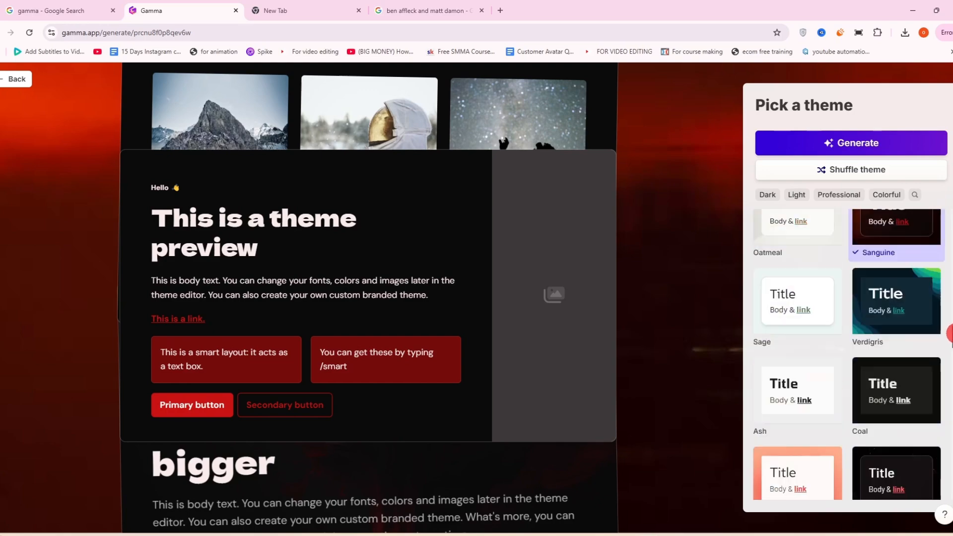
scroll(948, 328, up, 6)
click(917, 315)
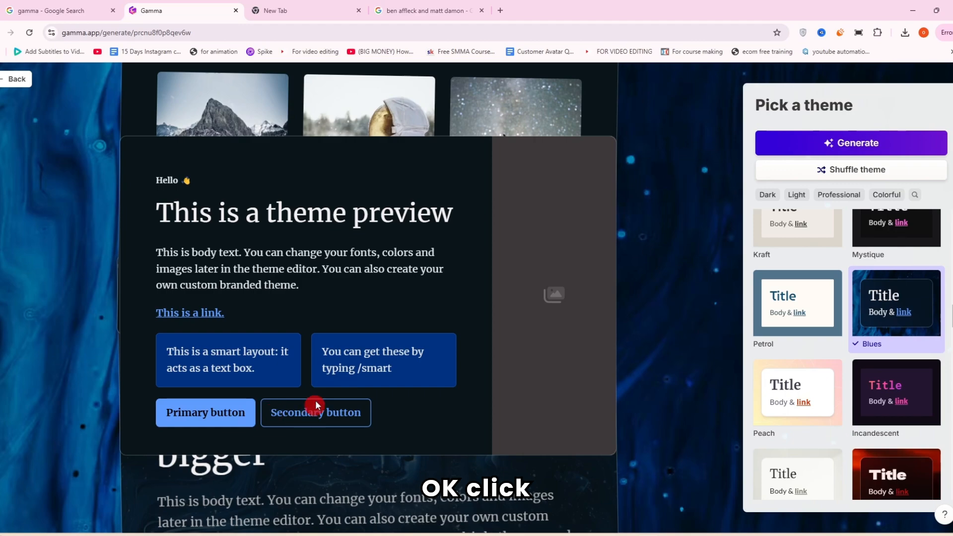
click(841, 142)
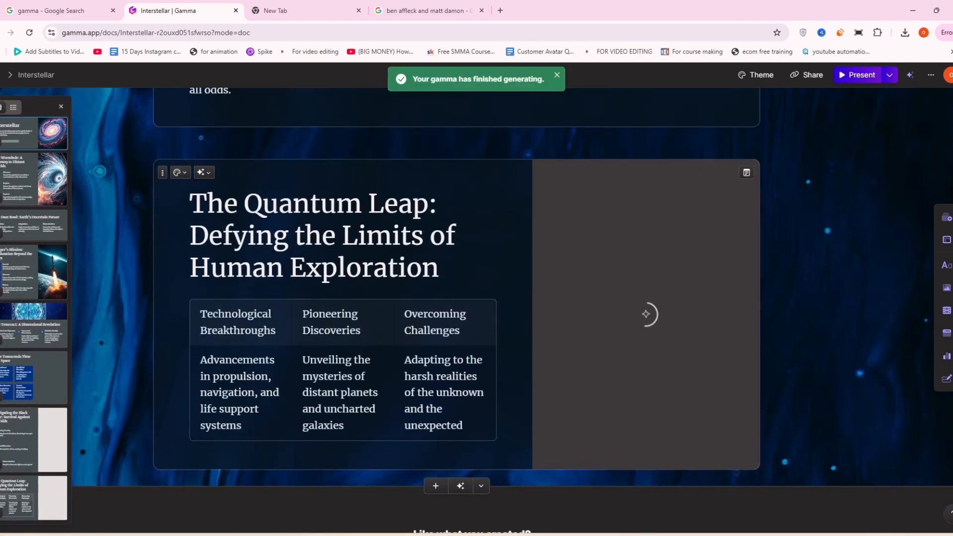
Review the generated cards back up to the Interstellar title card and dismiss the quick tour offer.
scroll(456, 297, up, 15)
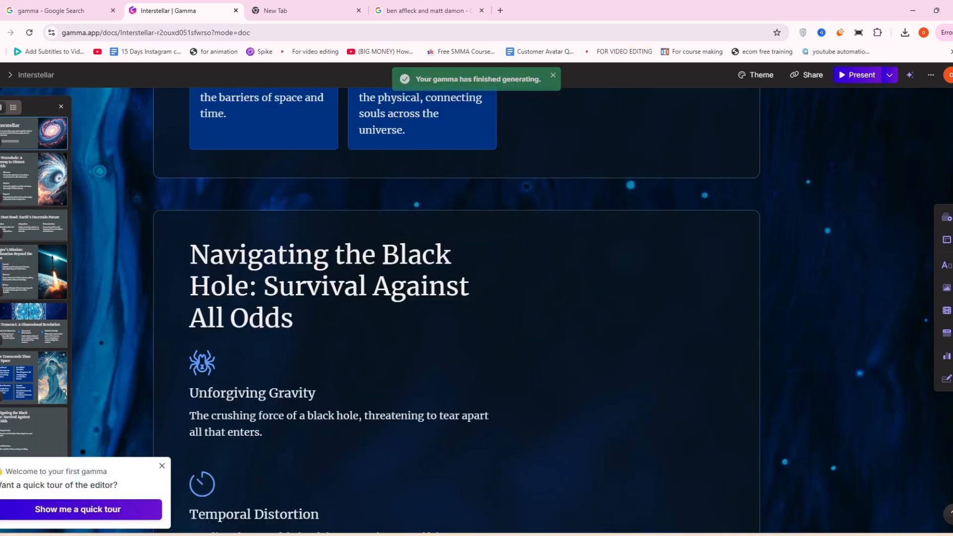
scroll(456, 297, down, 15)
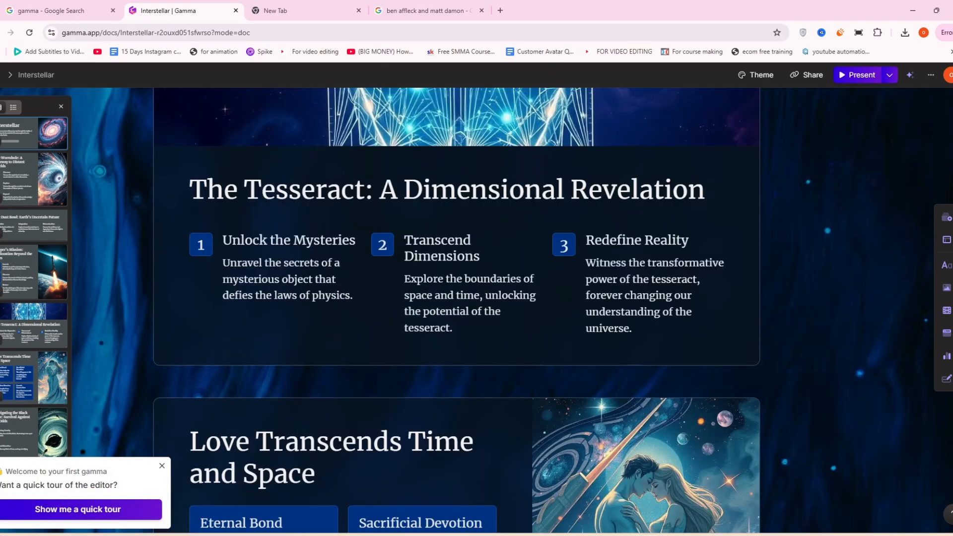
scroll(539, 228, up, 10)
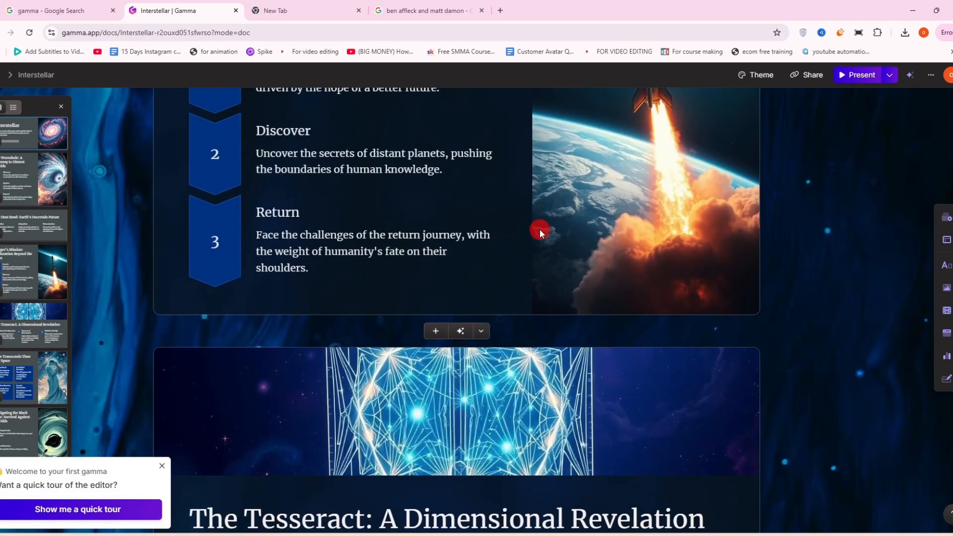
scroll(540, 229, up, 8)
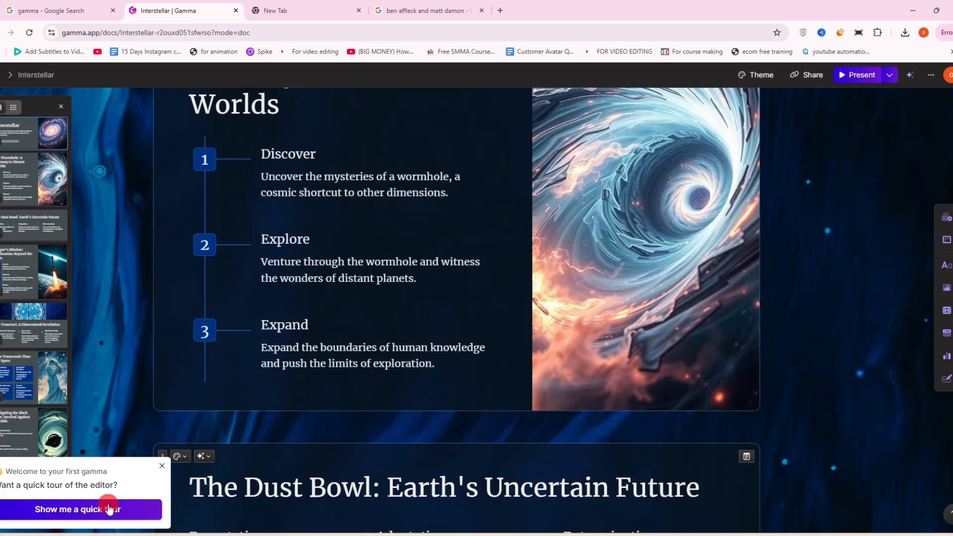
click(165, 468)
scroll(347, 420, up, 6)
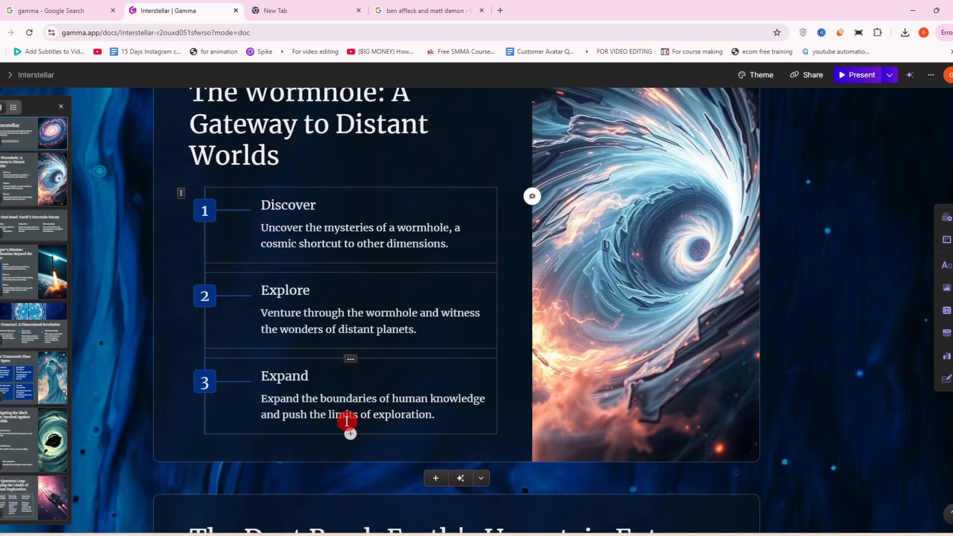
scroll(324, 421, up, 2)
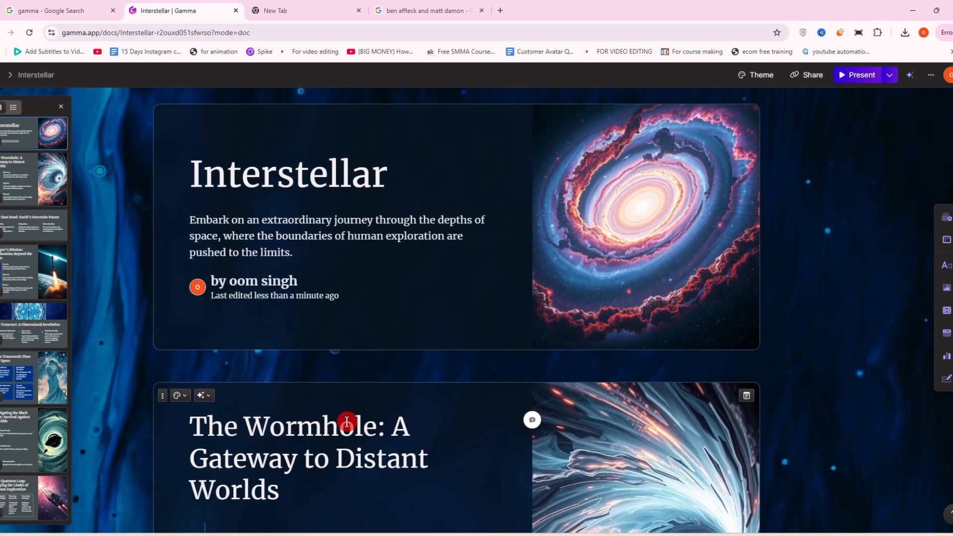
Review the generated cards from the Interstellar title card through Cooper's Mission and beyond.
scroll(470, 361, down, 3)
scroll(470, 361, down, 8)
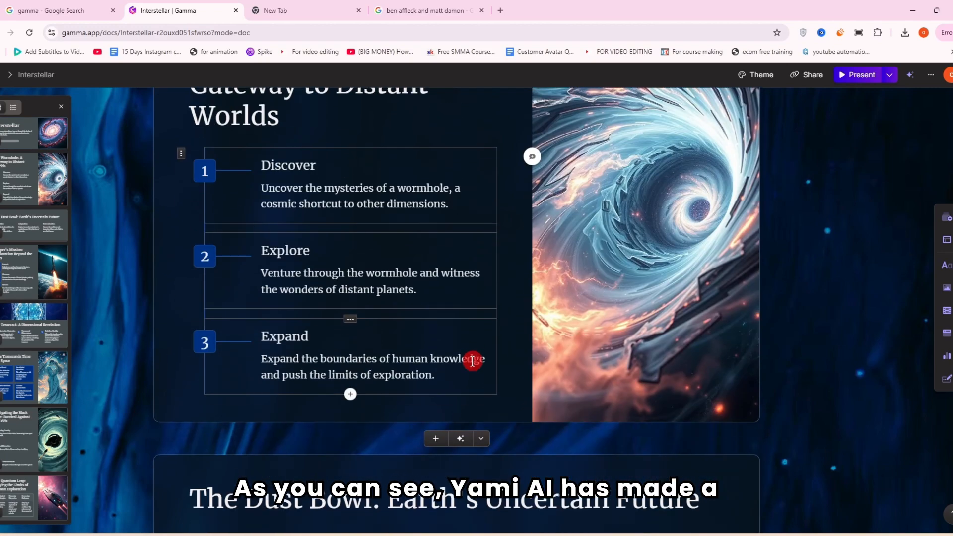
scroll(478, 357, down, 6)
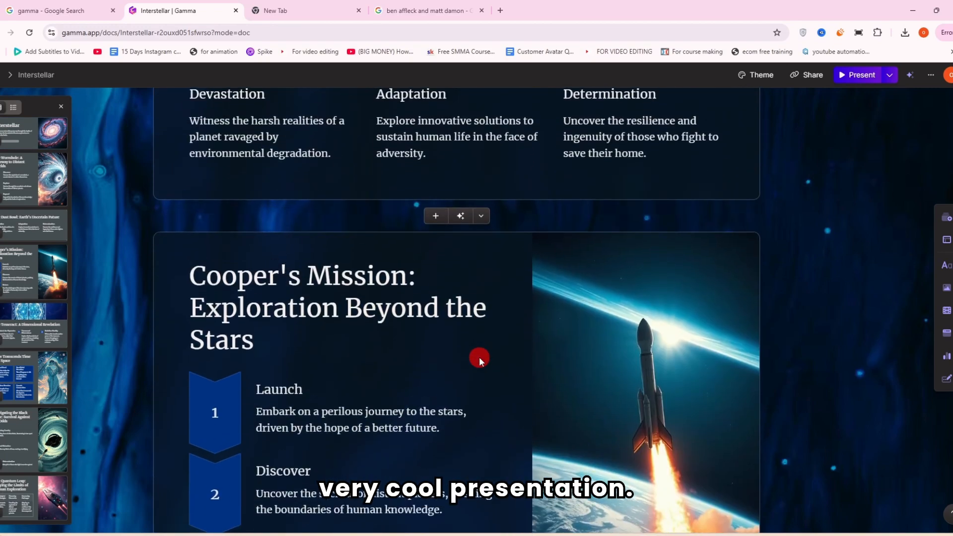
scroll(493, 347, down, 10)
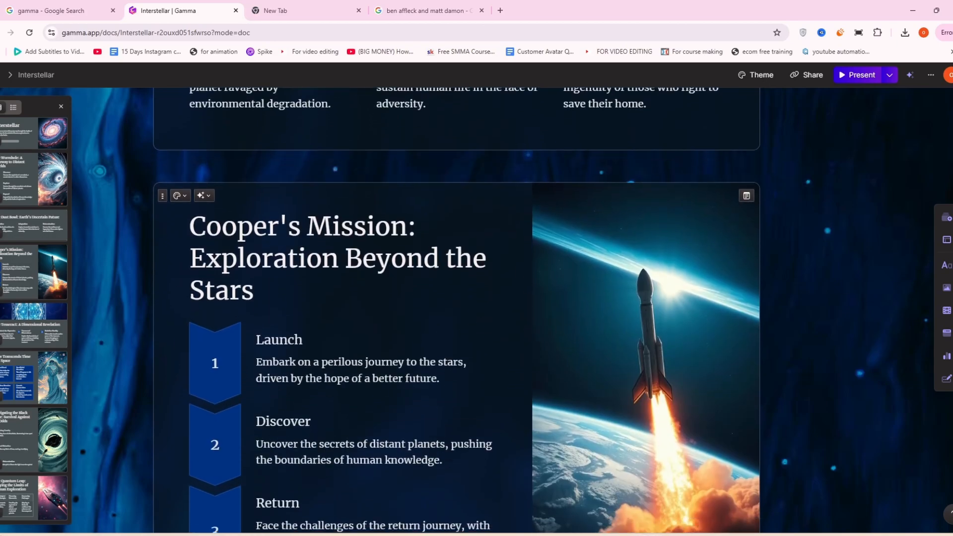
scroll(456, 308, down, 15)
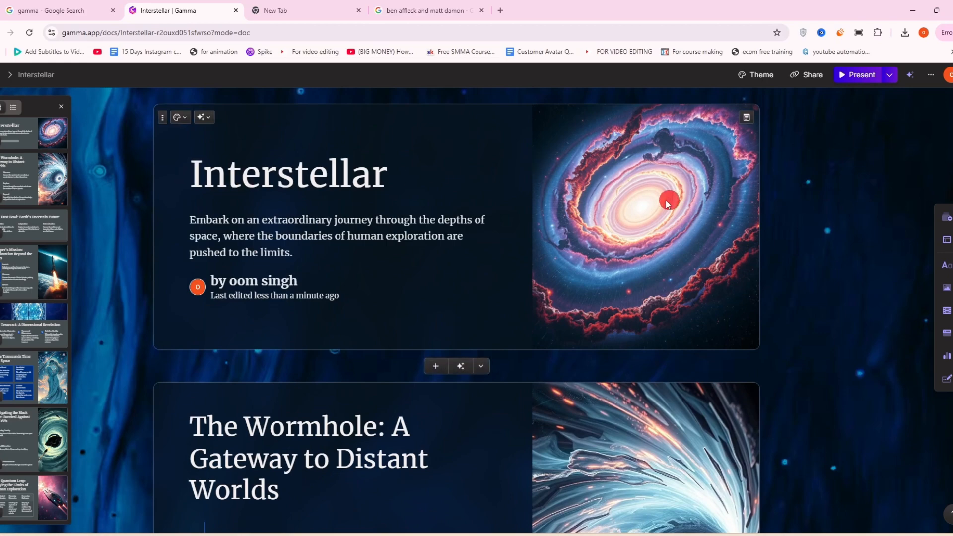
Use the AI editing option Improve writing to rewrite the text of the Interstellar title card.
click(614, 194)
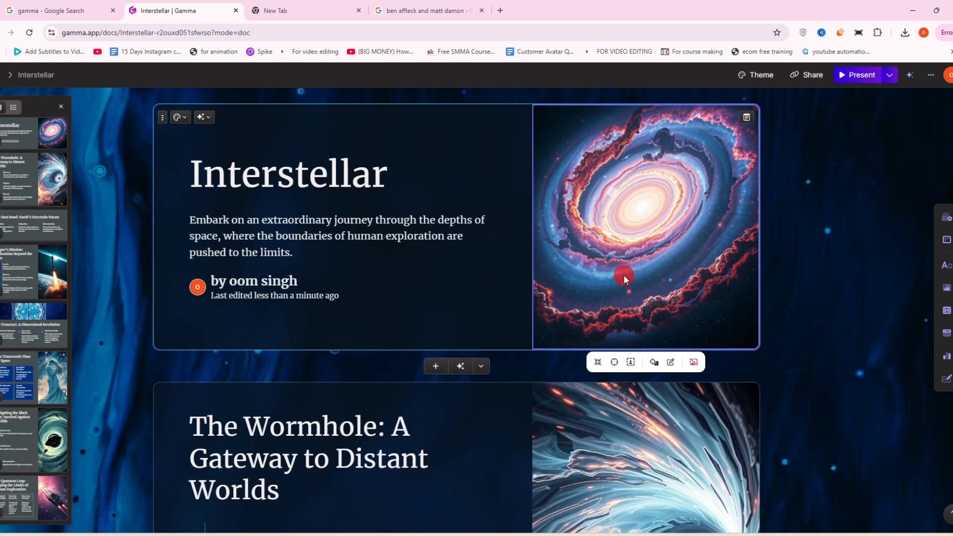
click(203, 117)
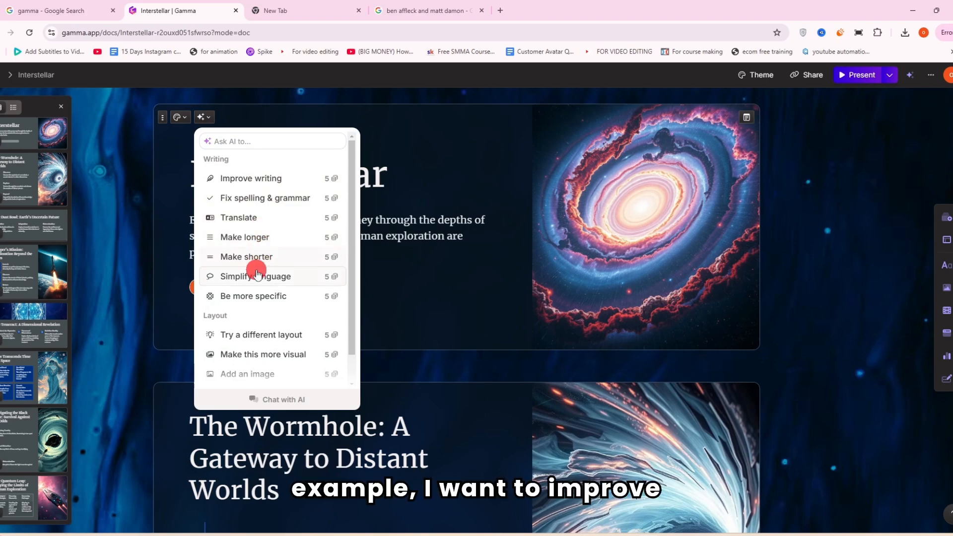
click(259, 181)
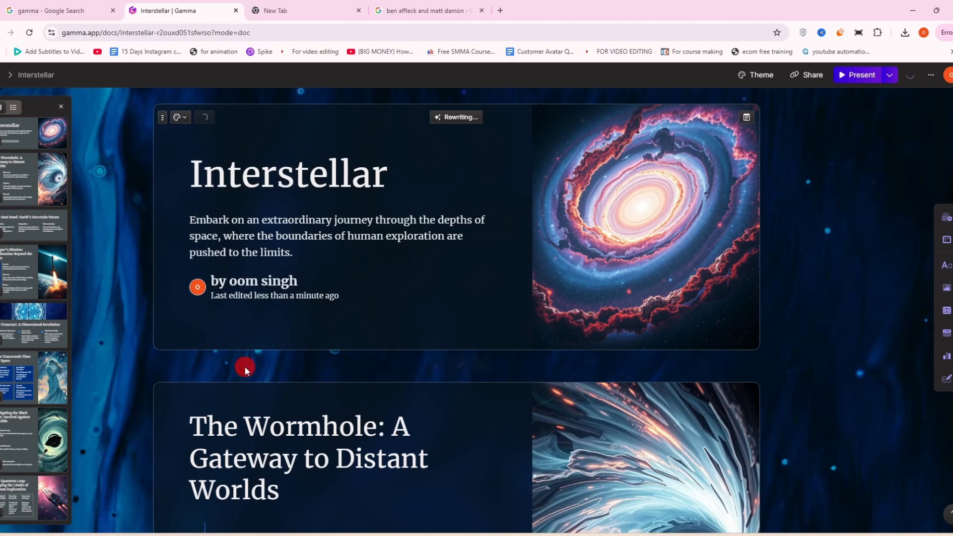
scroll(872, 273, down, 1)
scroll(872, 273, down, 8)
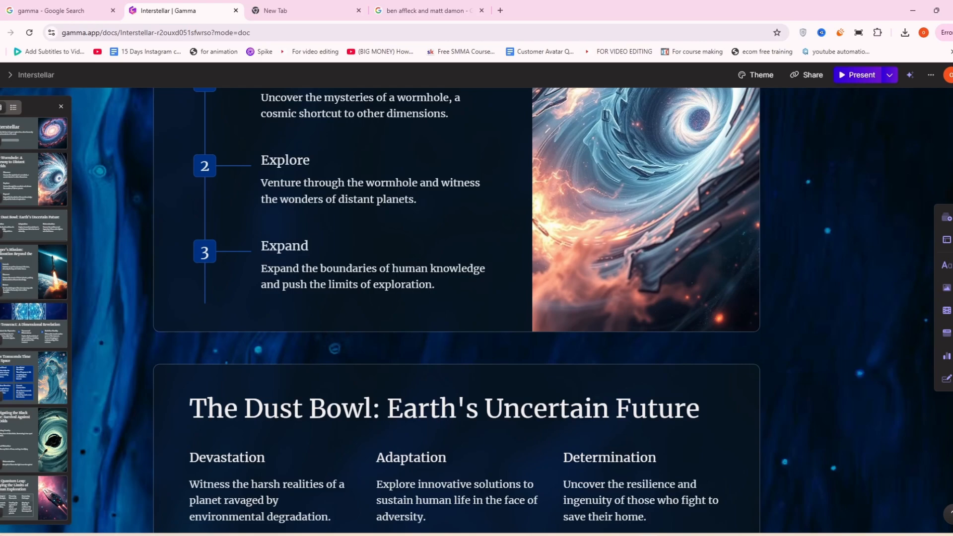
scroll(514, 164, up, 8)
Have the AI add a new image to the Interstellar title card.
click(228, 110)
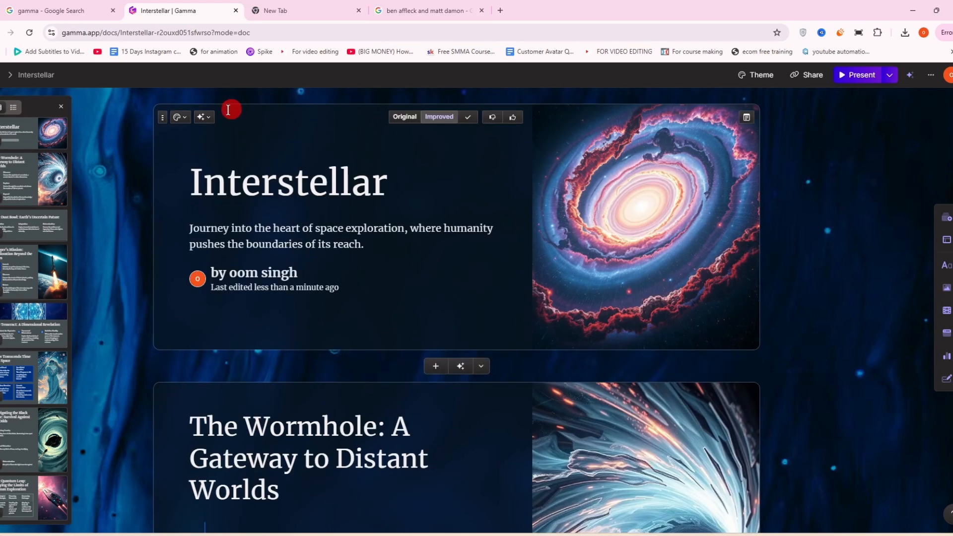
click(204, 121)
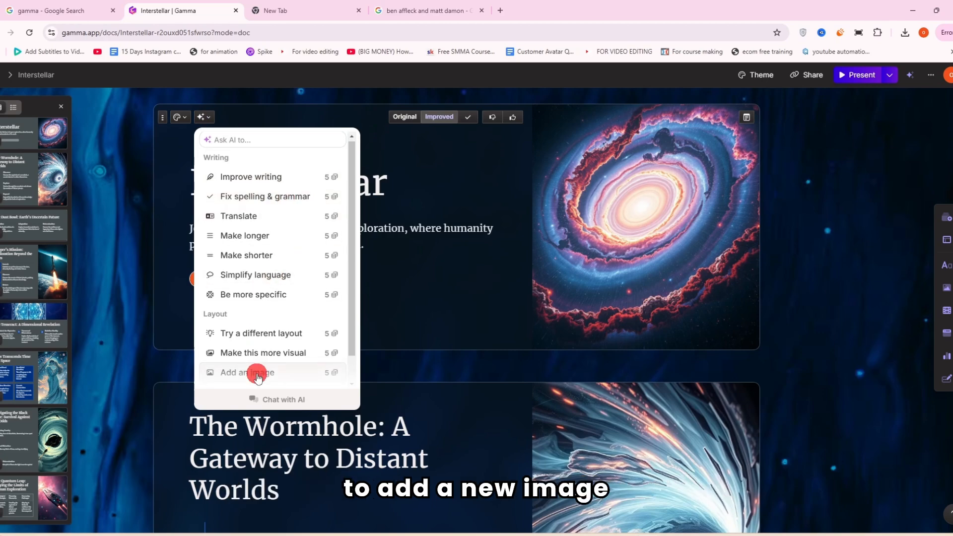
scroll(250, 372, down, 1)
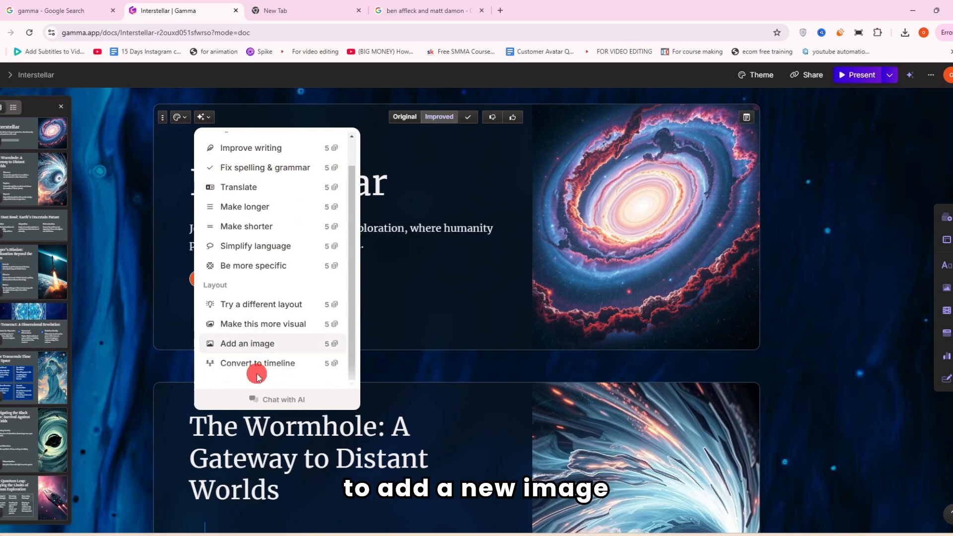
click(254, 344)
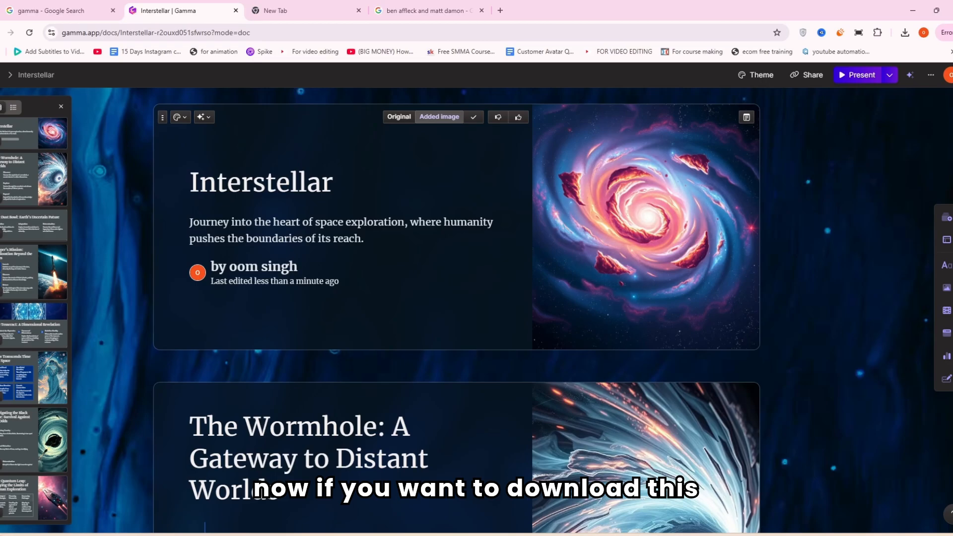
Export the Interstellar presentation as a PDF file.
scroll(456, 307, down, 20)
scroll(457, 308, up, 20)
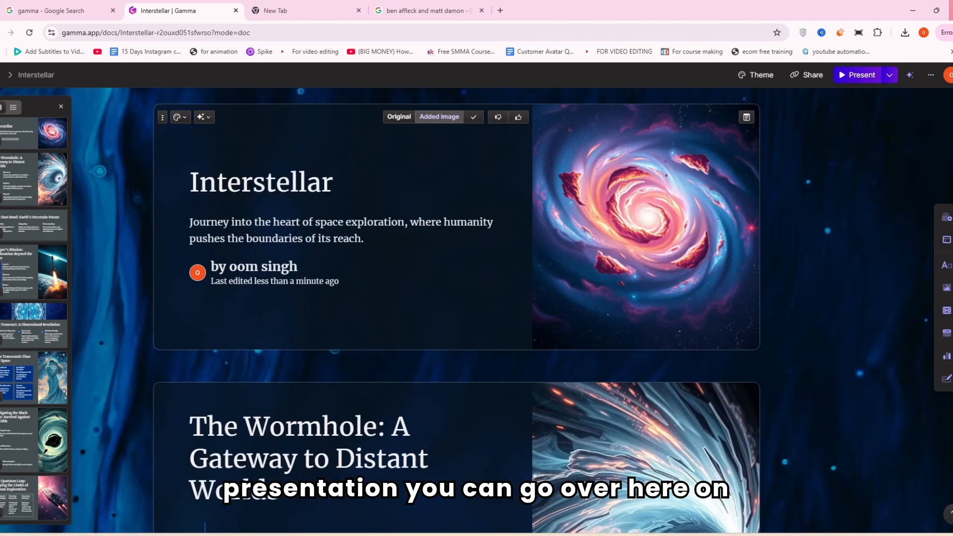
click(933, 77)
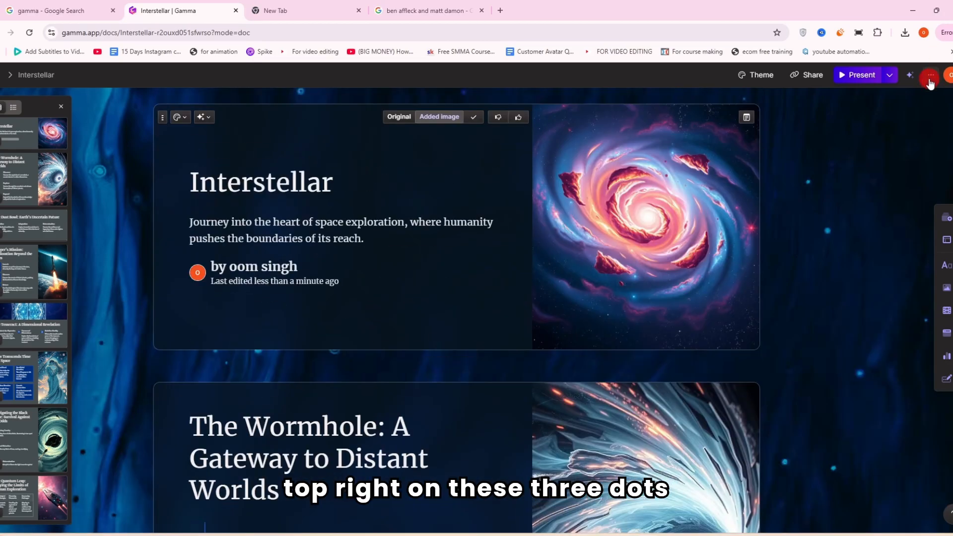
click(932, 77)
click(812, 259)
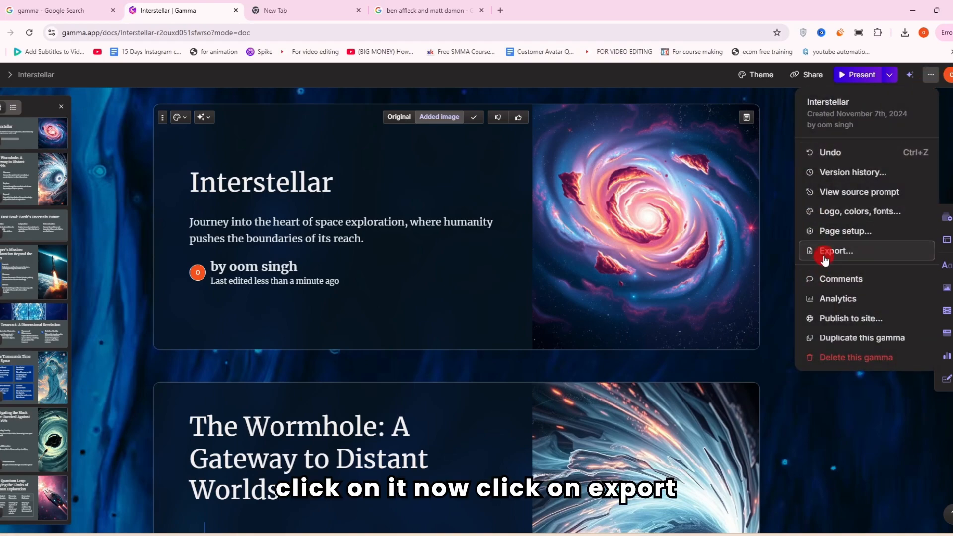
click(824, 252)
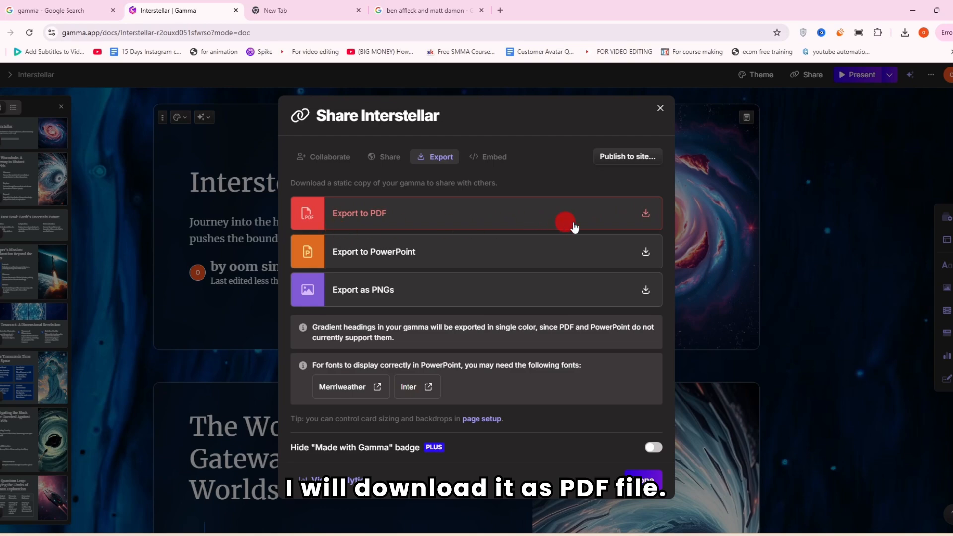
click(646, 222)
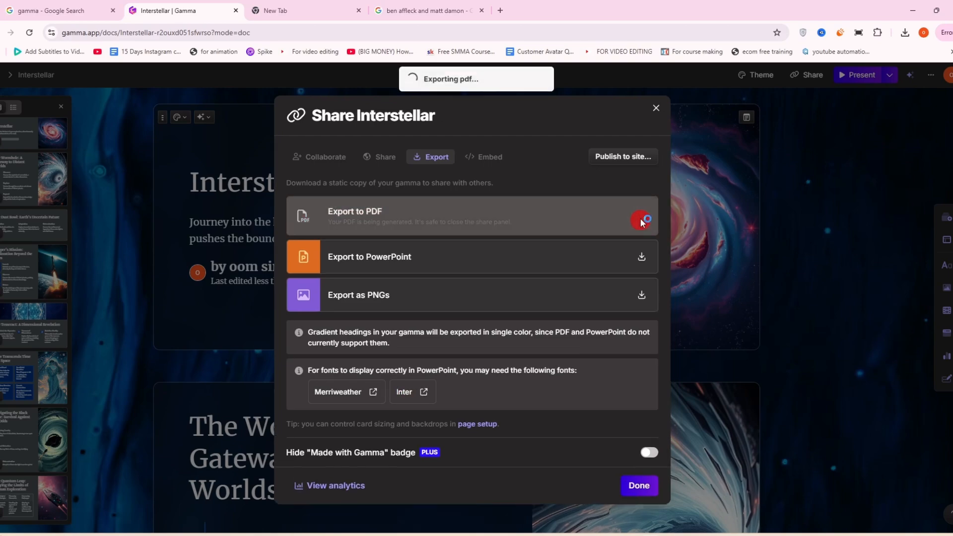